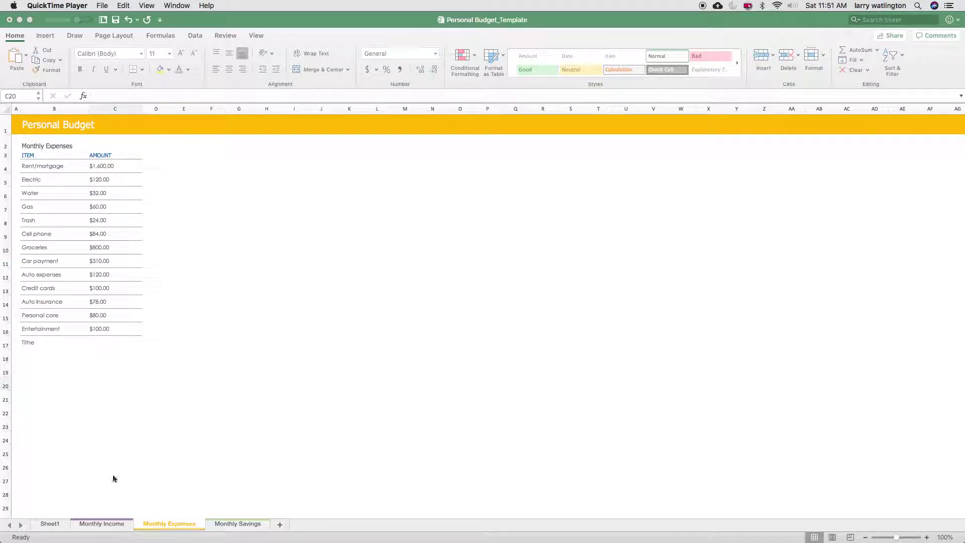
In the Tithe amount cell C17 on the Monthly Expenses sheet, calculate 10% of total monthly income with =Sheet1!D4*.10.
{"action": "left_click", "coordinate": [84, 526]}
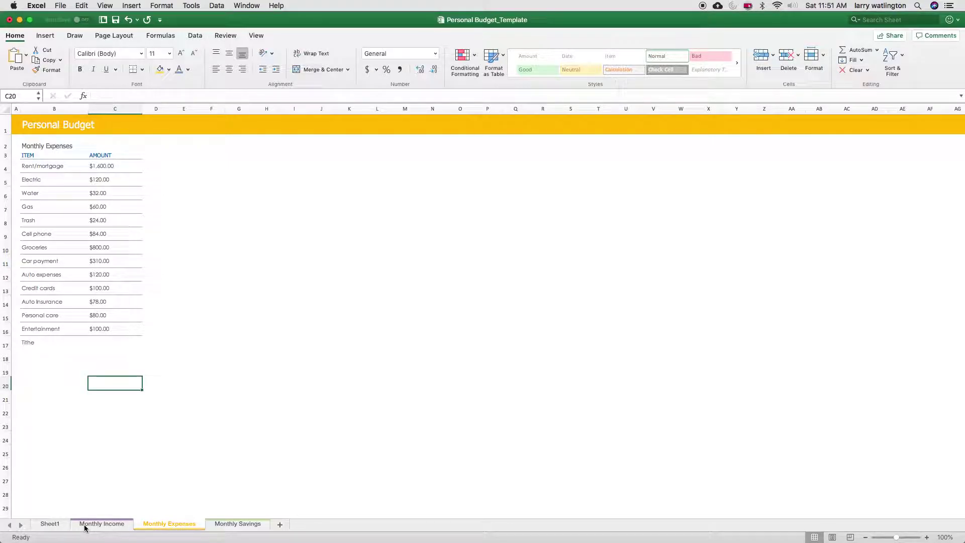
{"action": "left_click", "coordinate": [50, 525]}
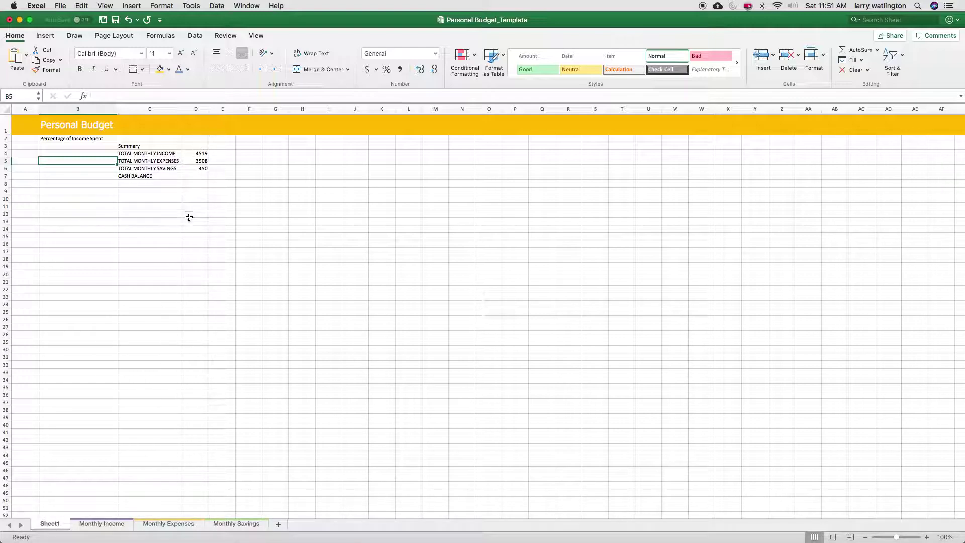
{"action": "left_click", "coordinate": [200, 153]}
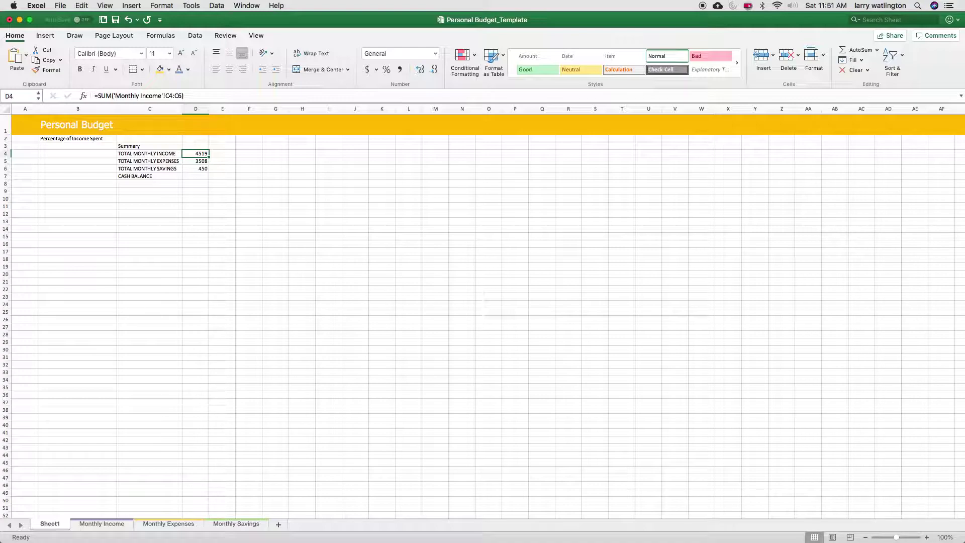
{"action": "left_click", "coordinate": [166, 523]}
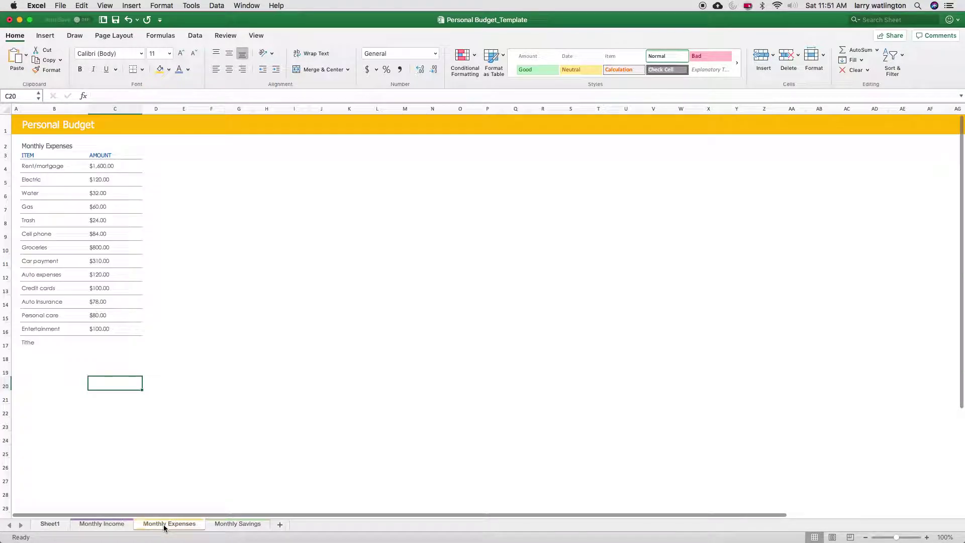
{"action": "left_click", "coordinate": [104, 343]}
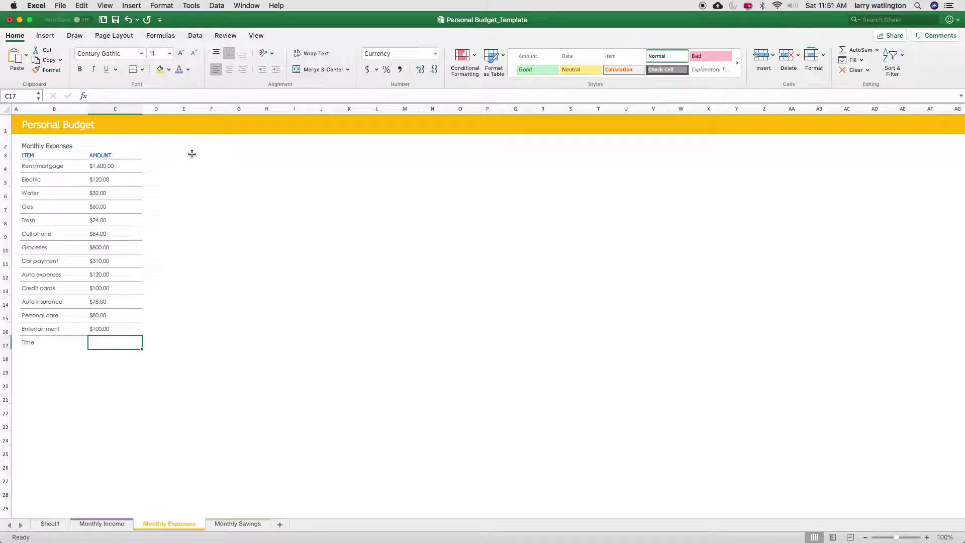
{"action": "left_click", "coordinate": [110, 95]}
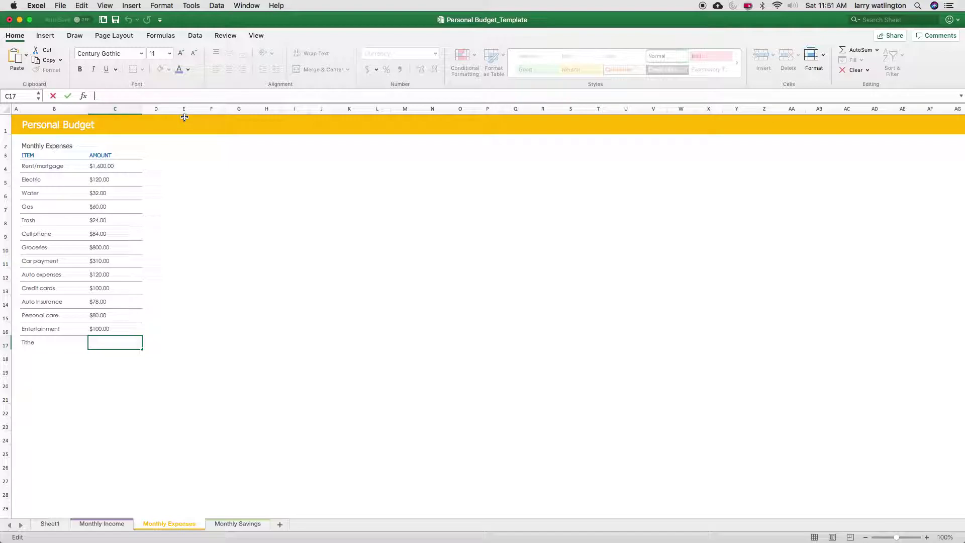
{"action": "type", "text": "="}
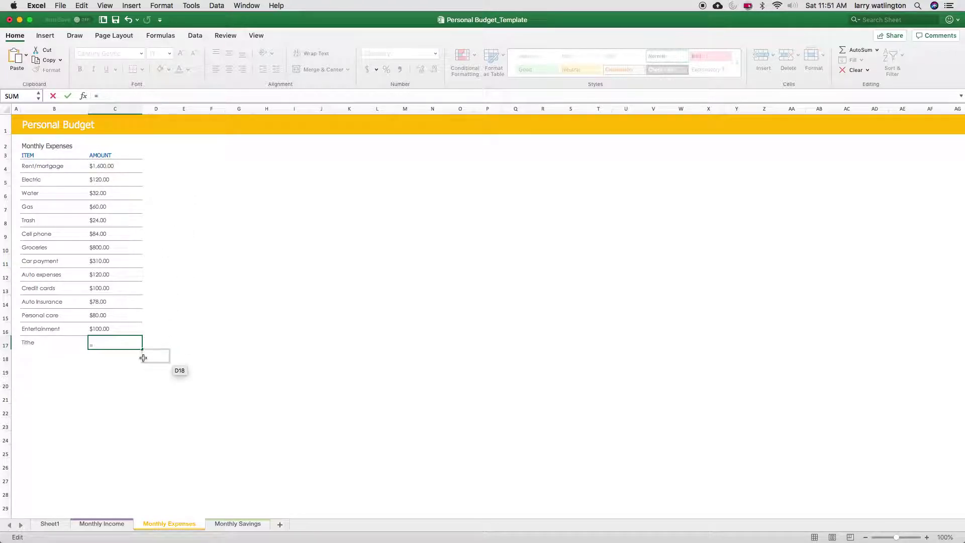
{"action": "left_click", "coordinate": [49, 524]}
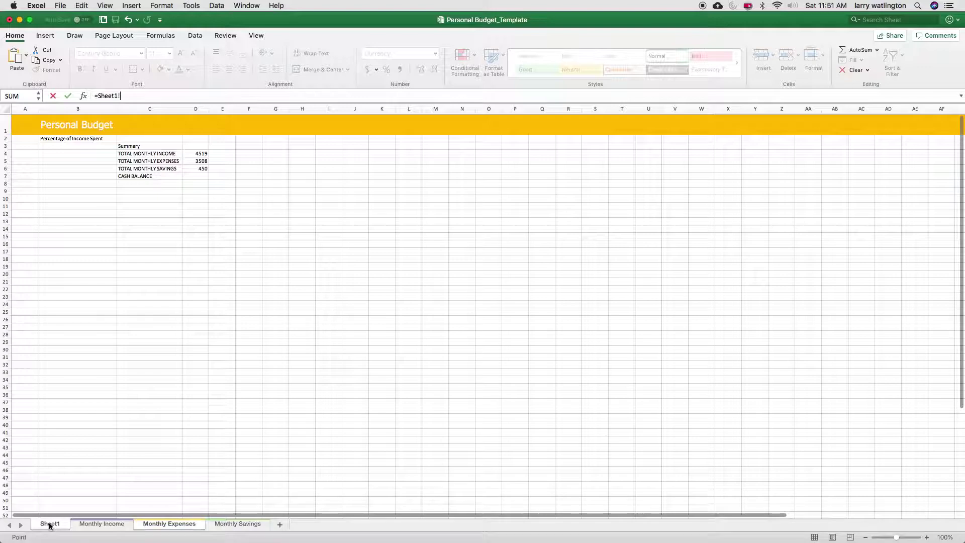
{"action": "left_click", "coordinate": [202, 153]}
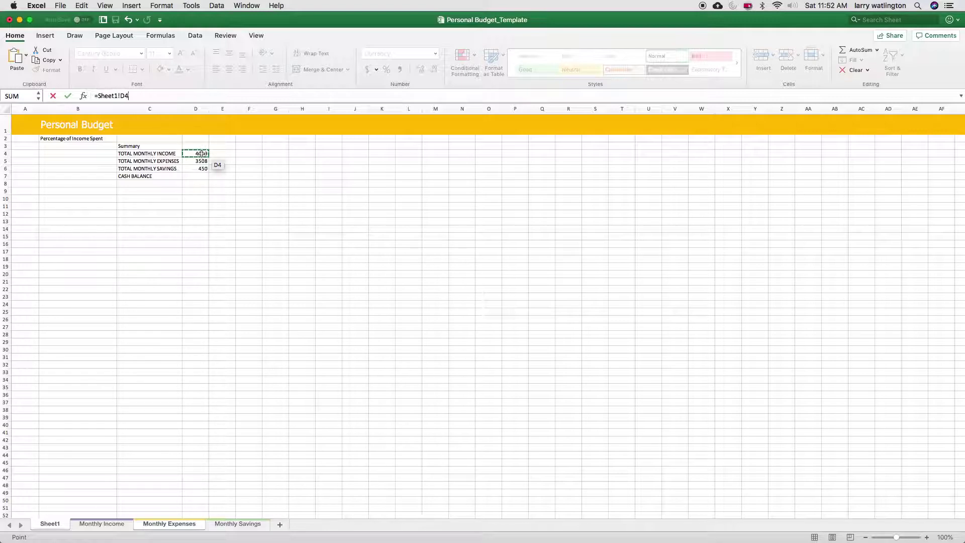
{"action": "type", "text": "*"}
{"action": "type", "text": ".10"}
{"action": "key", "text": "Return"}
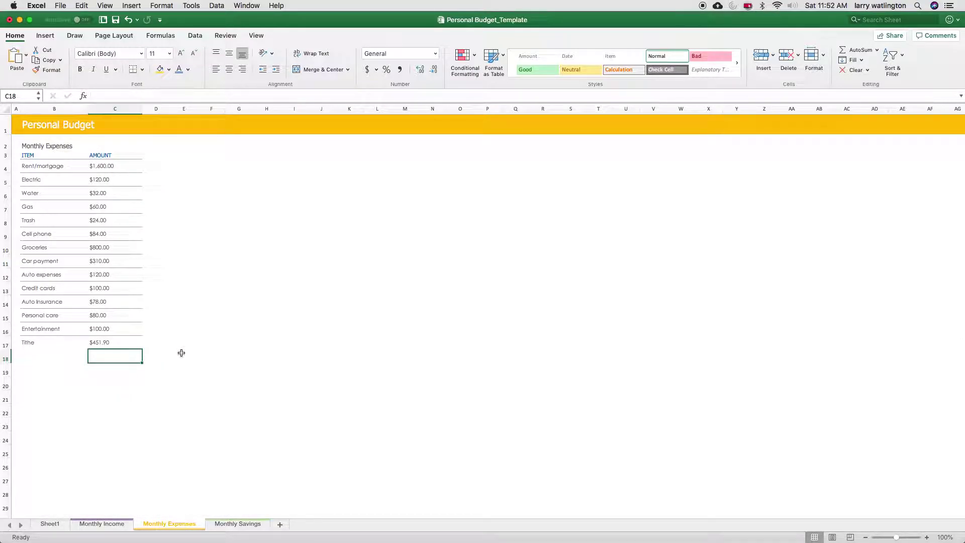
{"action": "key", "text": "Up"}
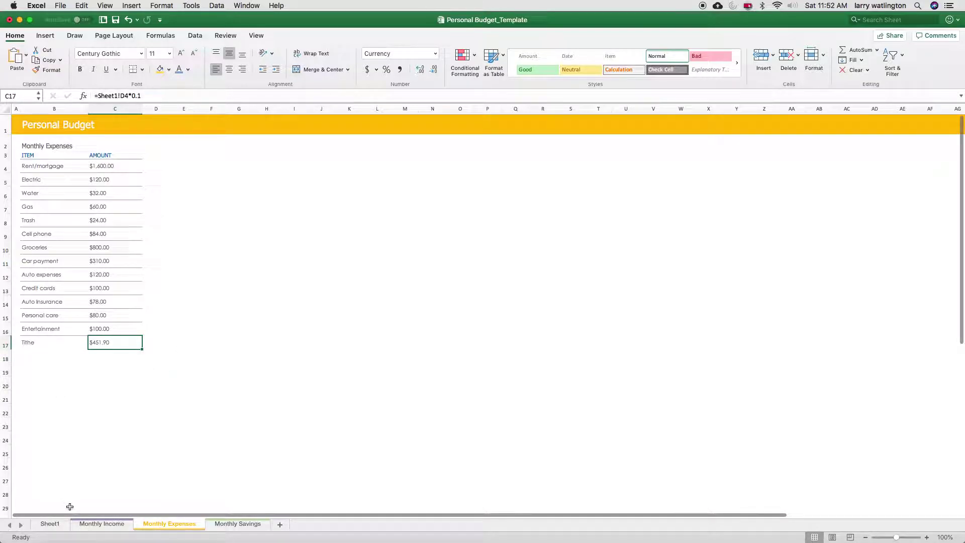
Examine the total monthly income, expenses and savings cells D4:D6 in the summary on Sheet1.
{"action": "left_click", "coordinate": [57, 525]}
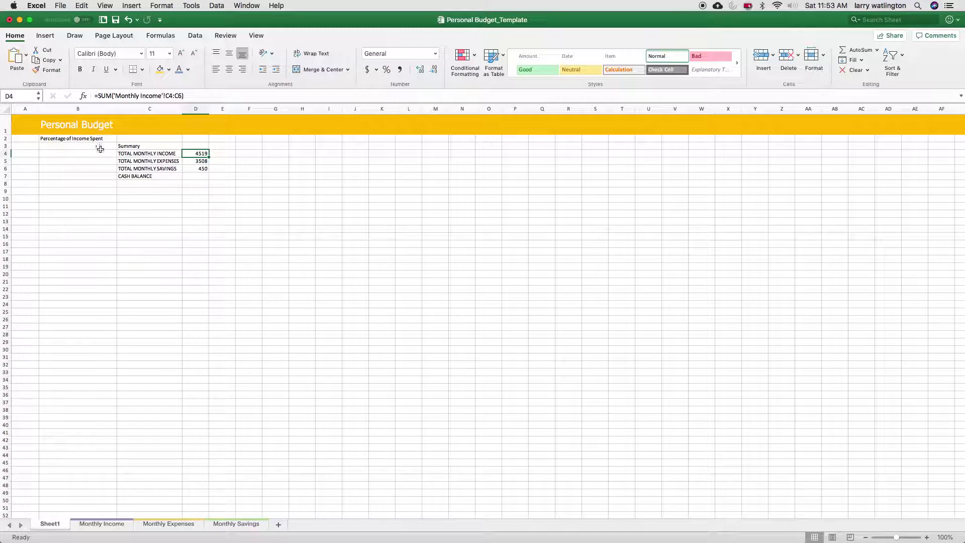
{"action": "left_click", "coordinate": [65, 161]}
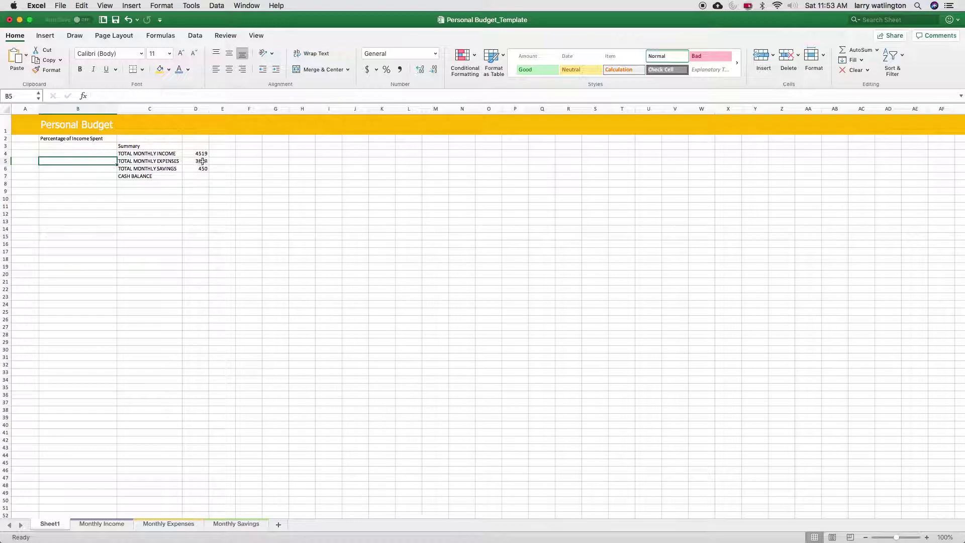
{"action": "left_click", "coordinate": [204, 162]}
{"action": "left_click", "coordinate": [202, 169]}
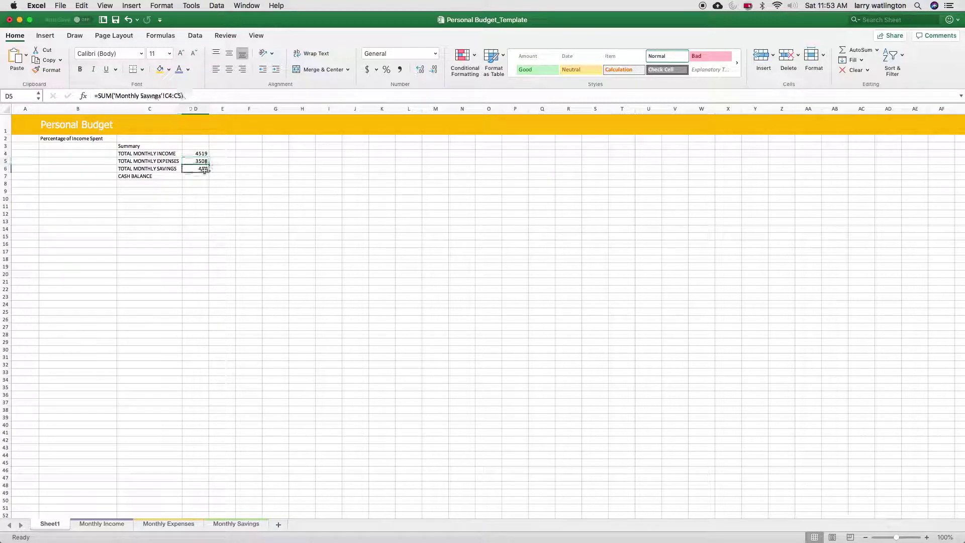
{"action": "left_click", "coordinate": [200, 154]}
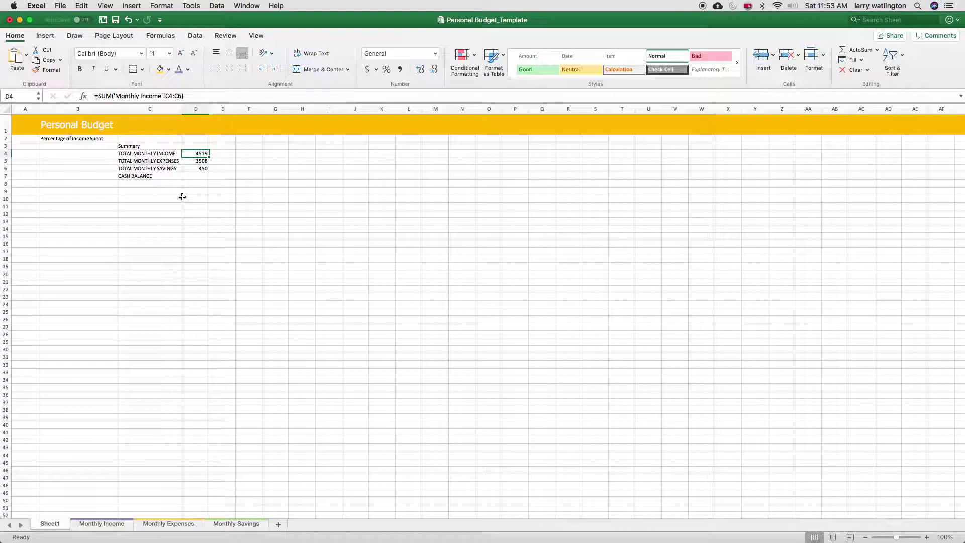
{"action": "left_click", "coordinate": [204, 163]}
{"action": "left_click", "coordinate": [203, 170]}
{"action": "left_click", "coordinate": [201, 154]}
Calculate the percentage of income spent in cell B4 of Sheet1 with the formula =(D5+D6)/D4.
{"action": "left_click", "coordinate": [68, 153]}
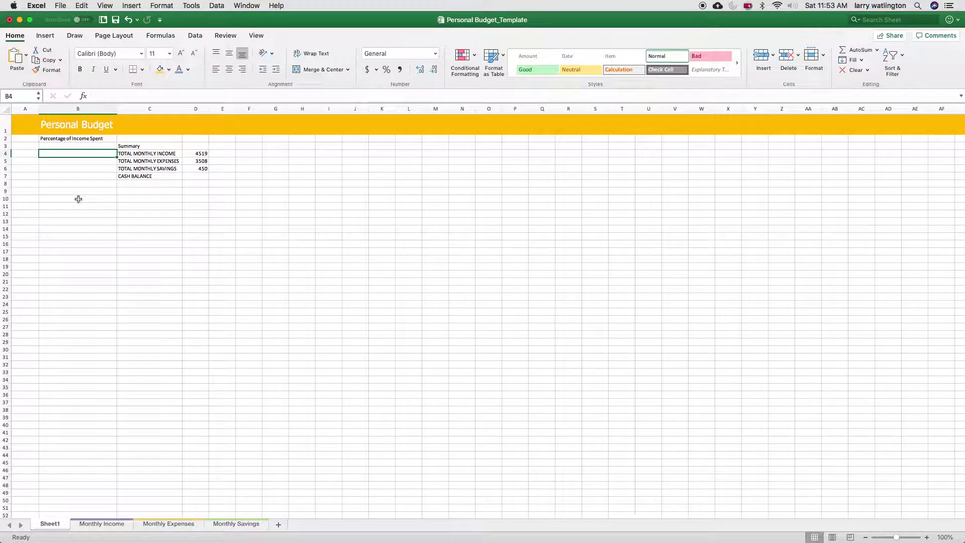
{"action": "type", "text": "=("}
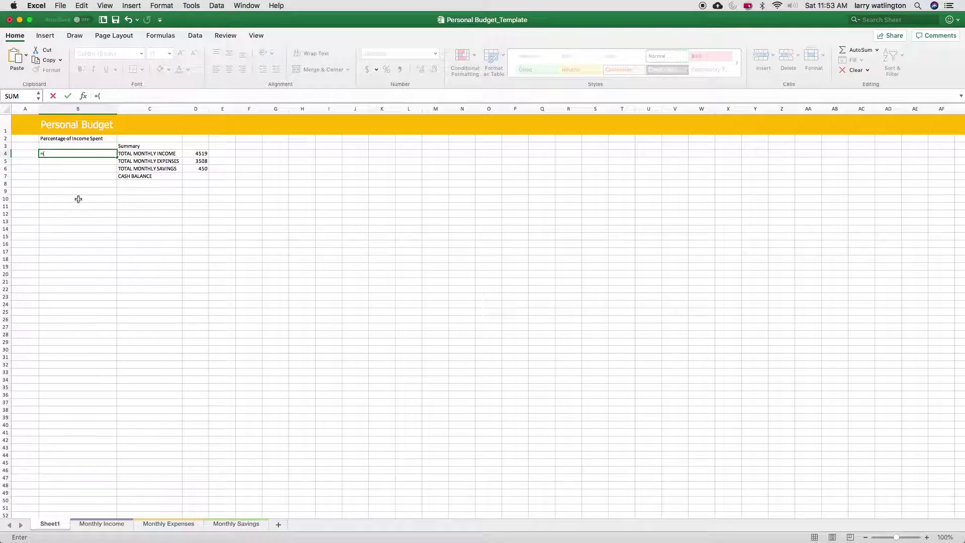
{"action": "left_click", "coordinate": [201, 162]}
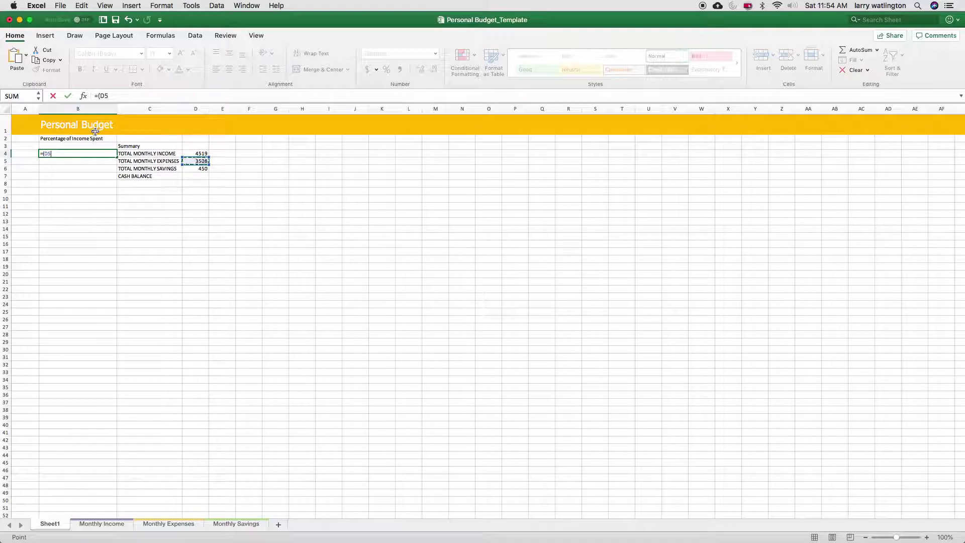
{"action": "type", "text": "+"}
{"action": "left_click", "coordinate": [198, 170]}
{"action": "type", "text": ")/"}
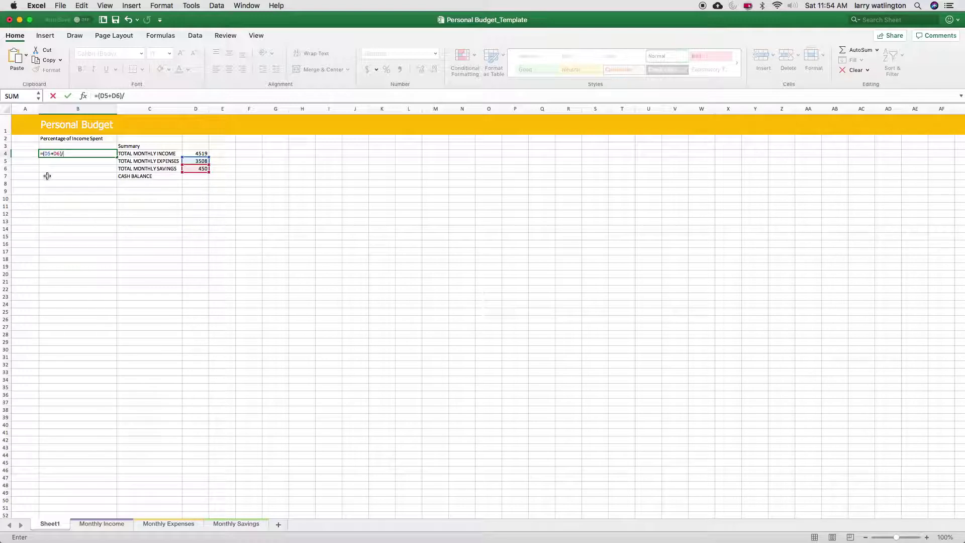
{"action": "left_click", "coordinate": [199, 154]}
{"action": "key", "text": "Return"}
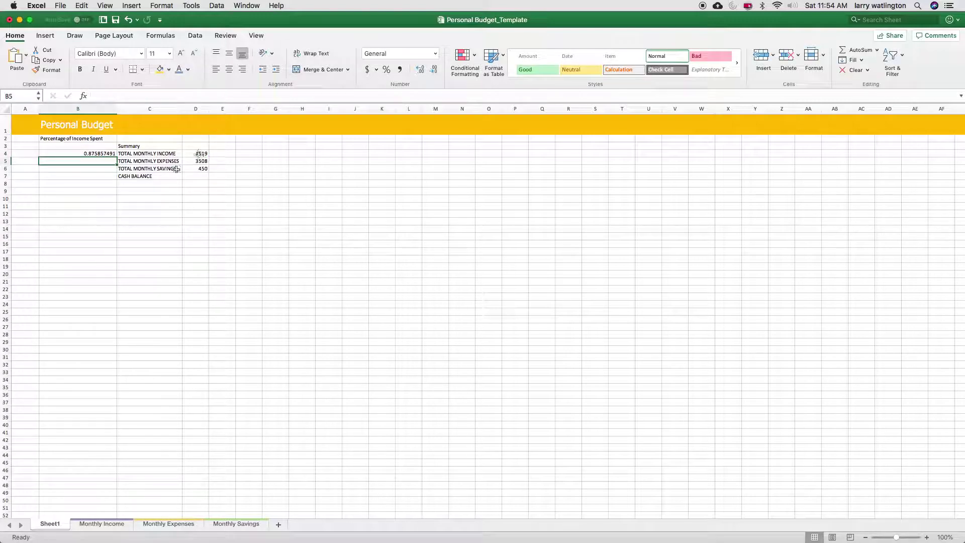
Format the percentage of income spent in cell B4 as a percentage with two decimal places.
{"action": "left_click", "coordinate": [98, 153]}
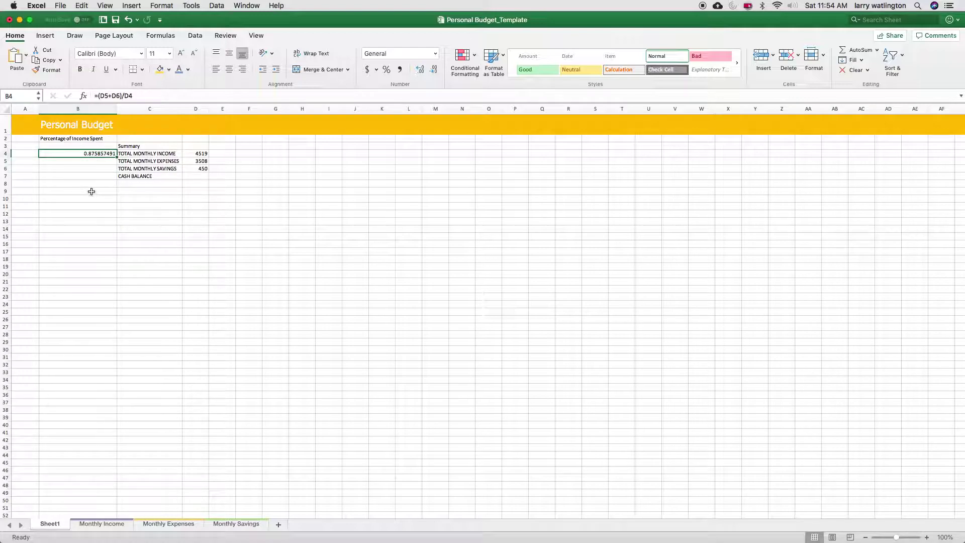
{"action": "left_click", "coordinate": [91, 175]}
{"action": "left_click", "coordinate": [95, 155]}
{"action": "left_click", "coordinate": [386, 70]}
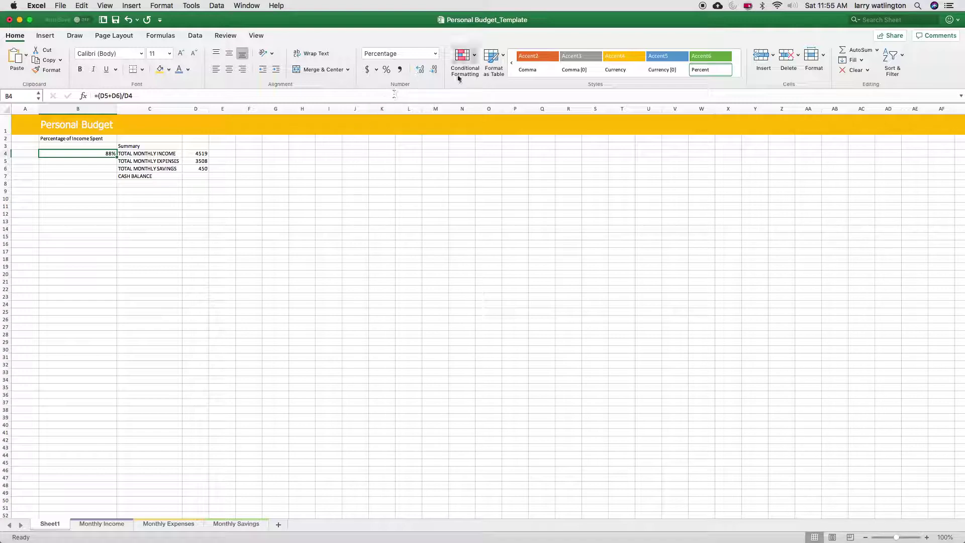
{"action": "left_click", "coordinate": [421, 71]}
{"action": "left_click", "coordinate": [420, 71]}
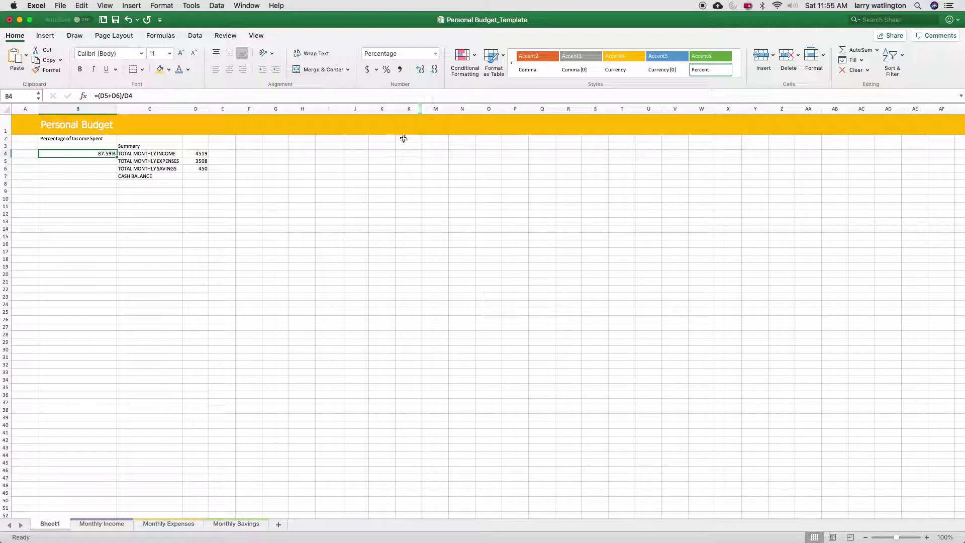